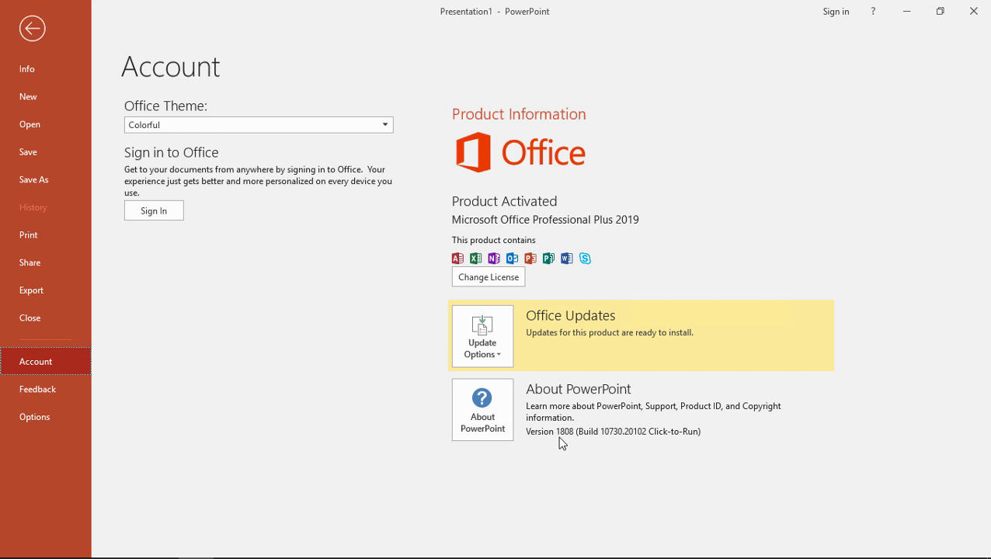
Return from the account screen to the Jupiter slide, briefly opening and closing the online 3D Models library
left_click(33, 29)
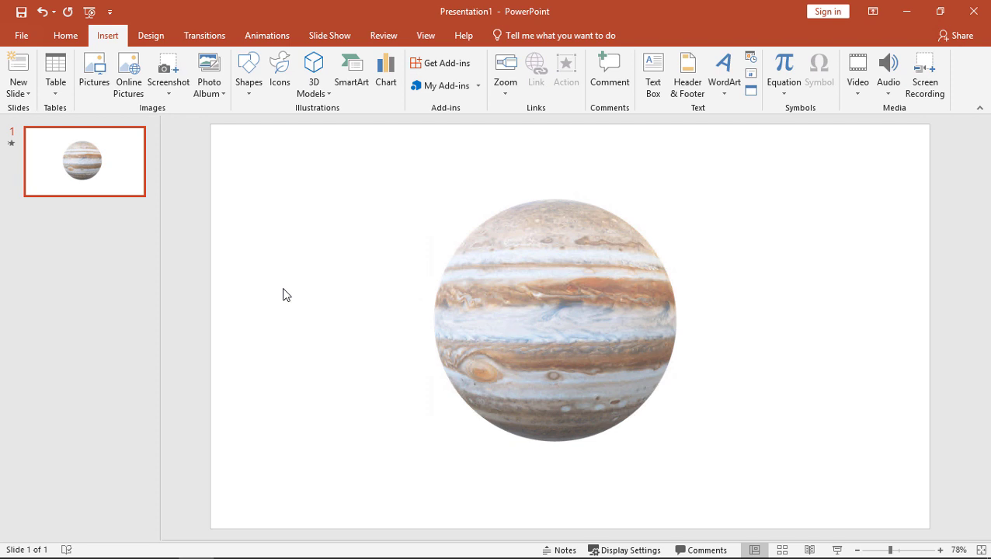
left_click(548, 318)
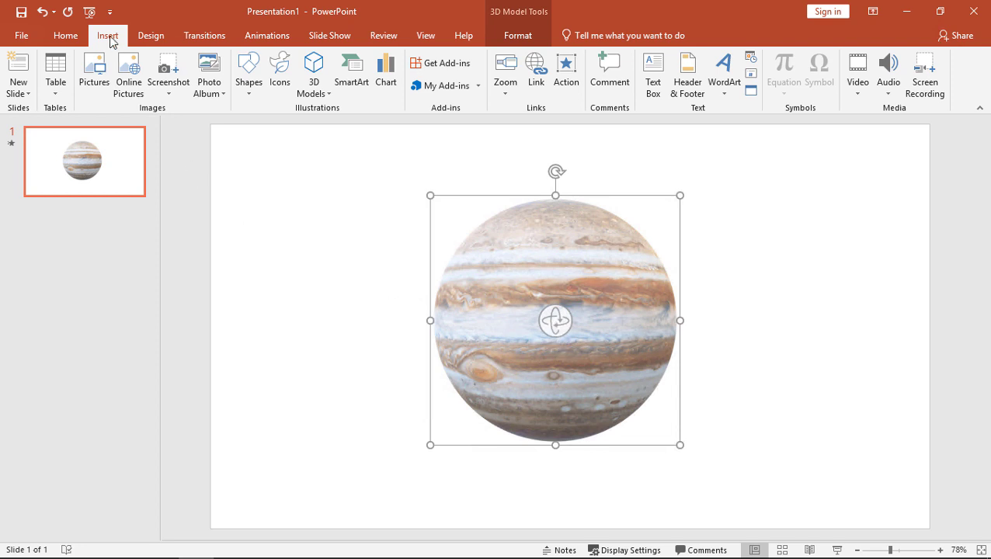
left_click(314, 89)
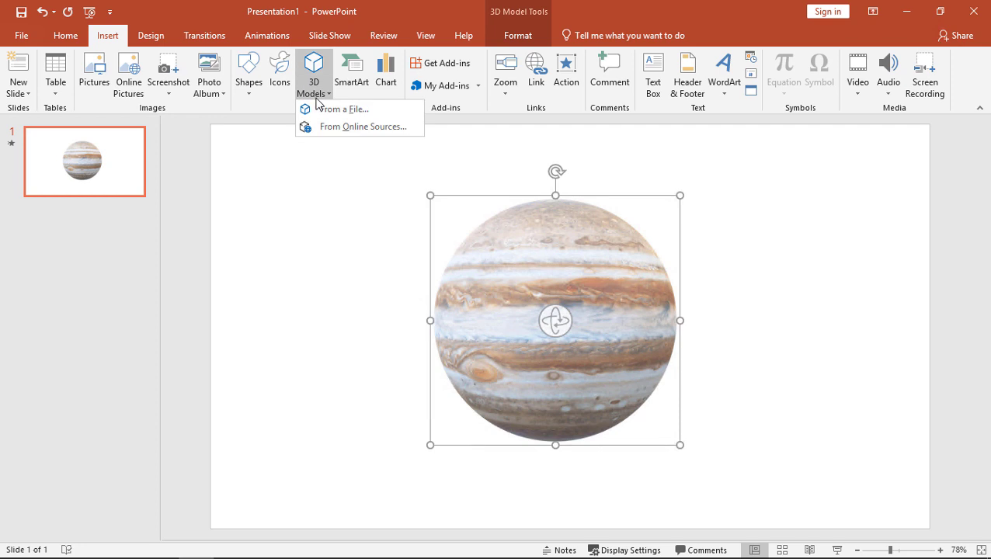
left_click(353, 125)
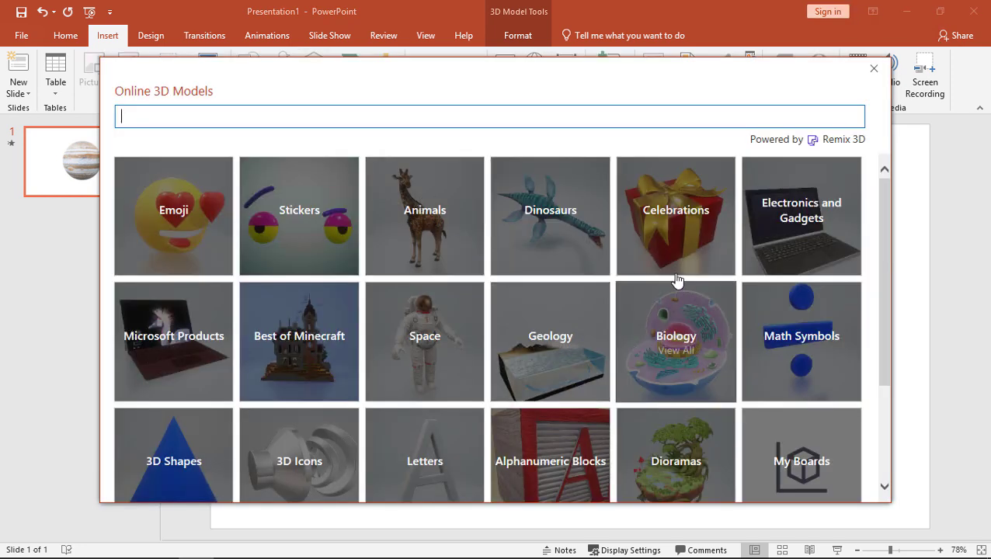
left_click(874, 68)
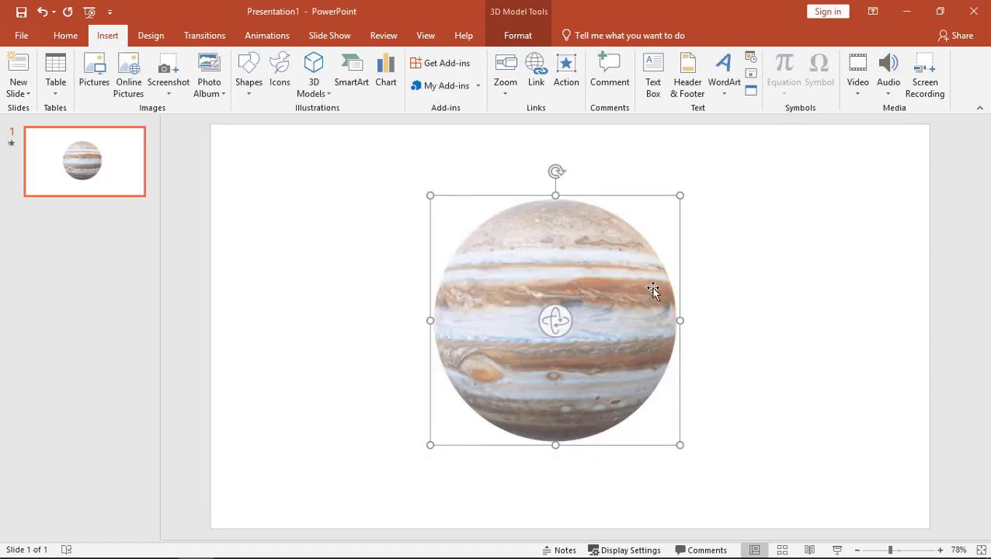
Copy slide 1 and paste it three times to create slides 2, 3 and 4
right_click(116, 170)
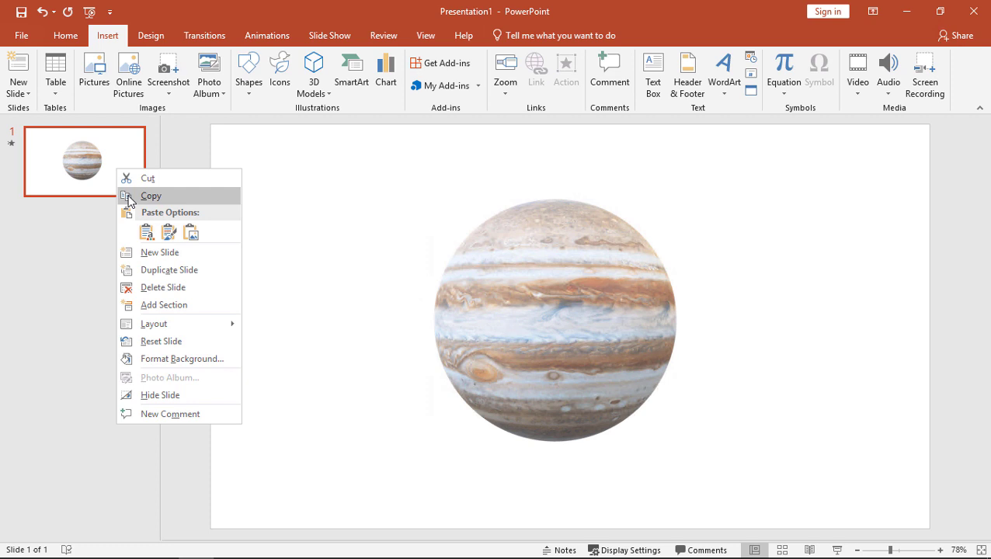
left_click(131, 200)
left_click(102, 231)
right_click(102, 232)
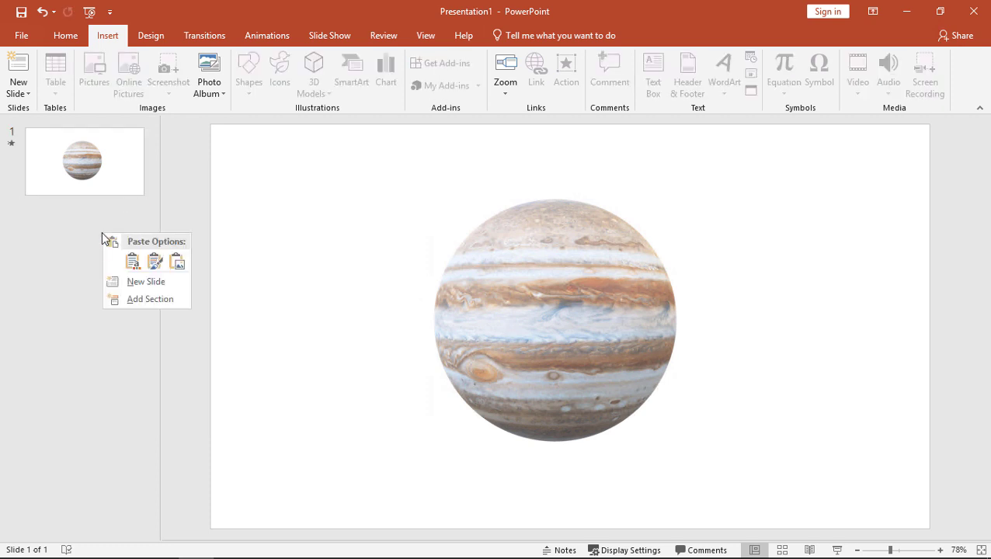
left_click(132, 260)
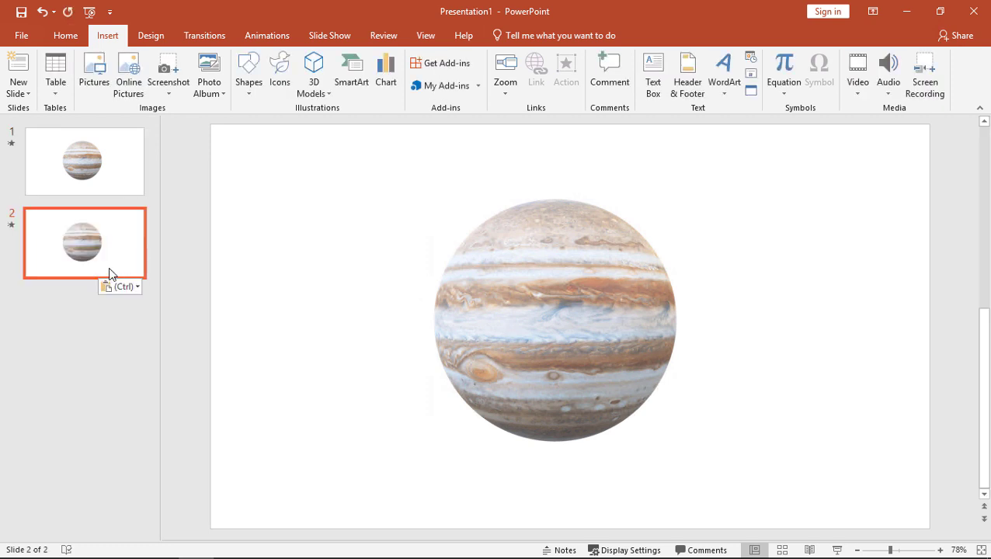
right_click(84, 315)
left_click(107, 339)
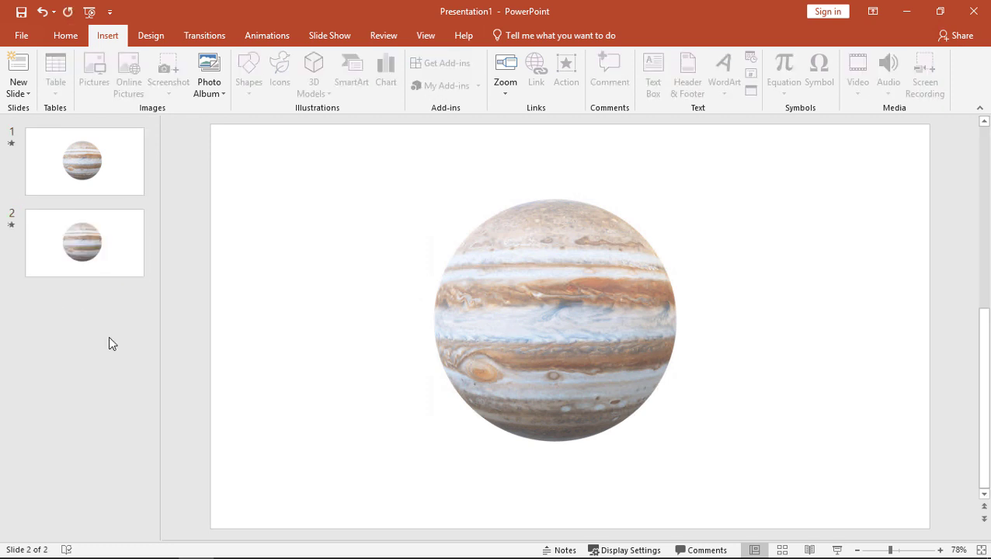
right_click(86, 393)
left_click(108, 416)
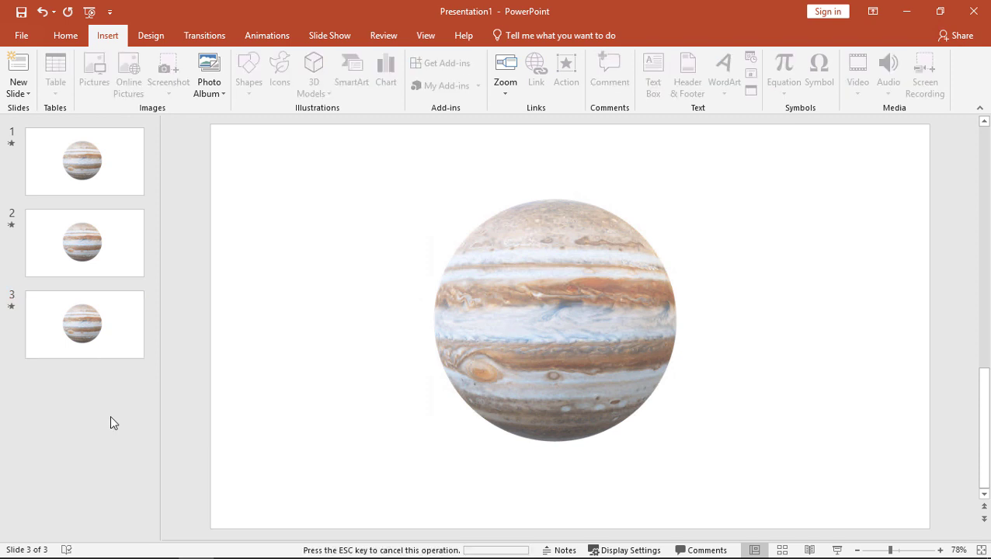
Paste the copied Jupiter slide three more times as slides 5, 6 and 7
right_click(85, 468)
left_click(108, 490)
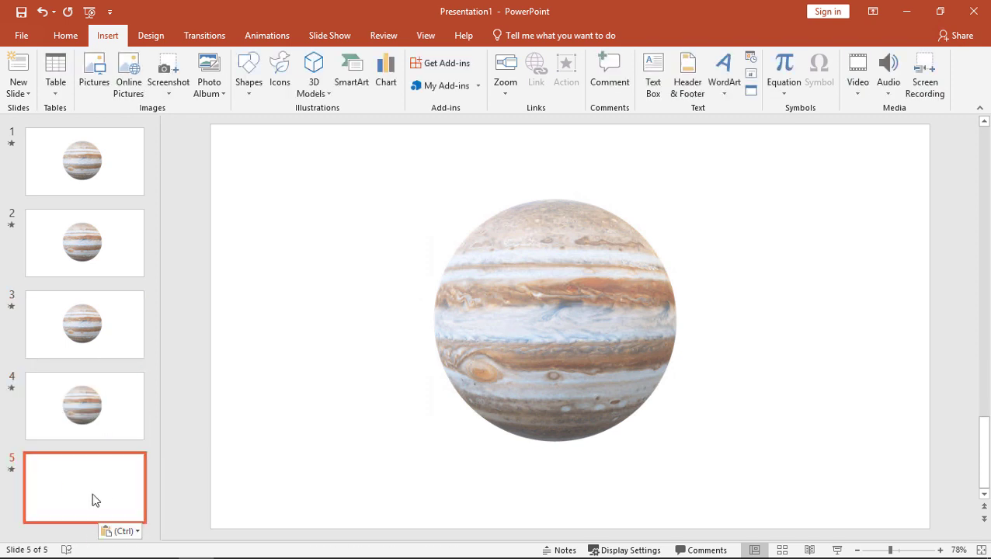
left_click(91, 531)
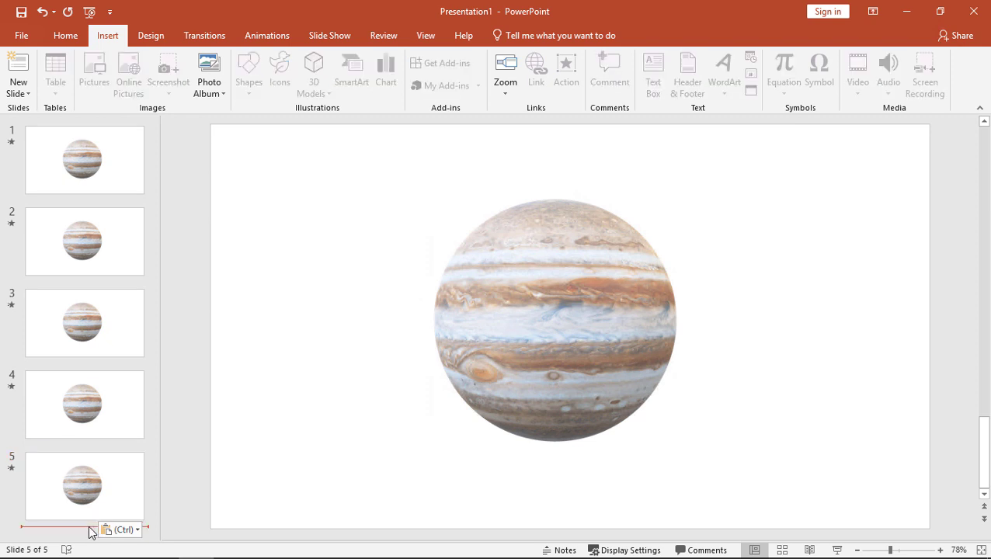
right_click(81, 531)
left_click(105, 479)
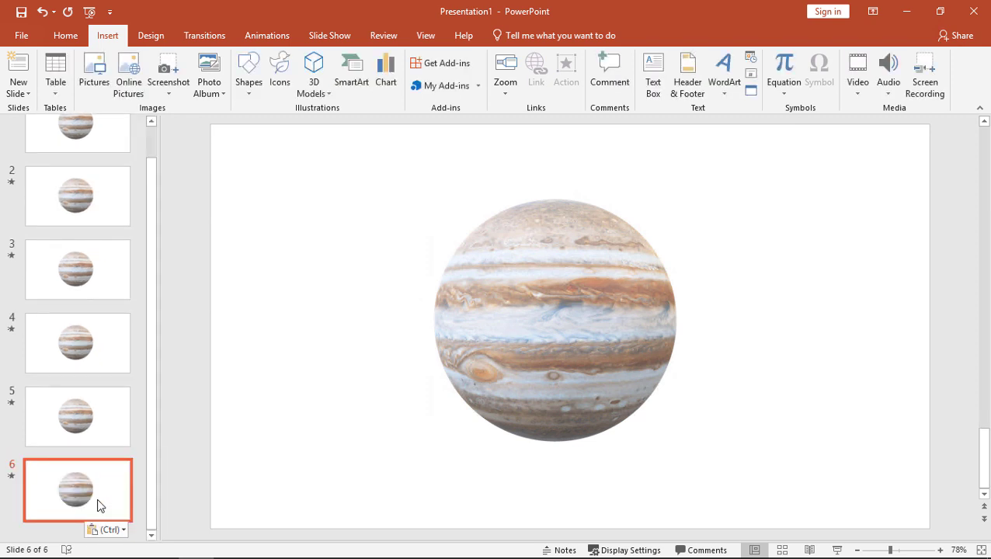
left_click(72, 534)
right_click(70, 534)
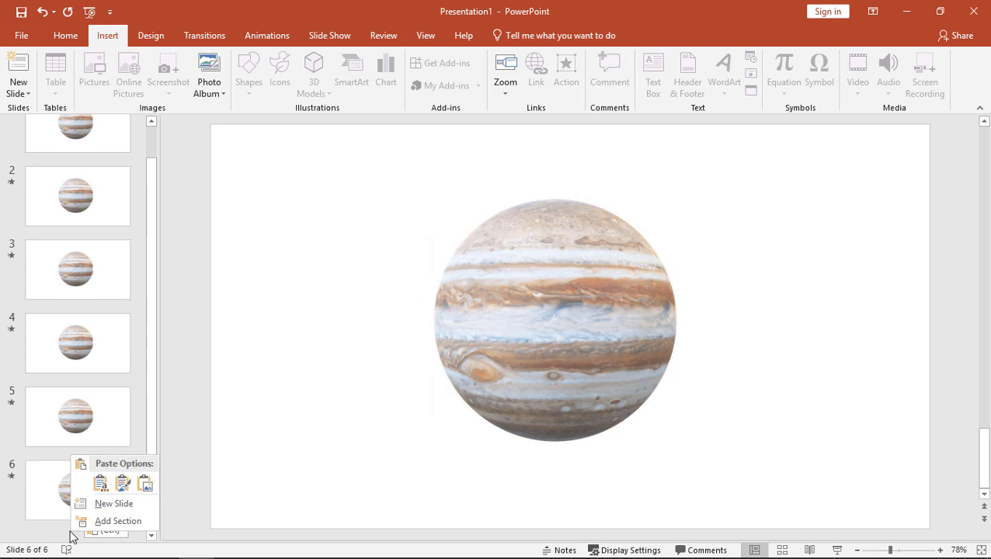
left_click(101, 483)
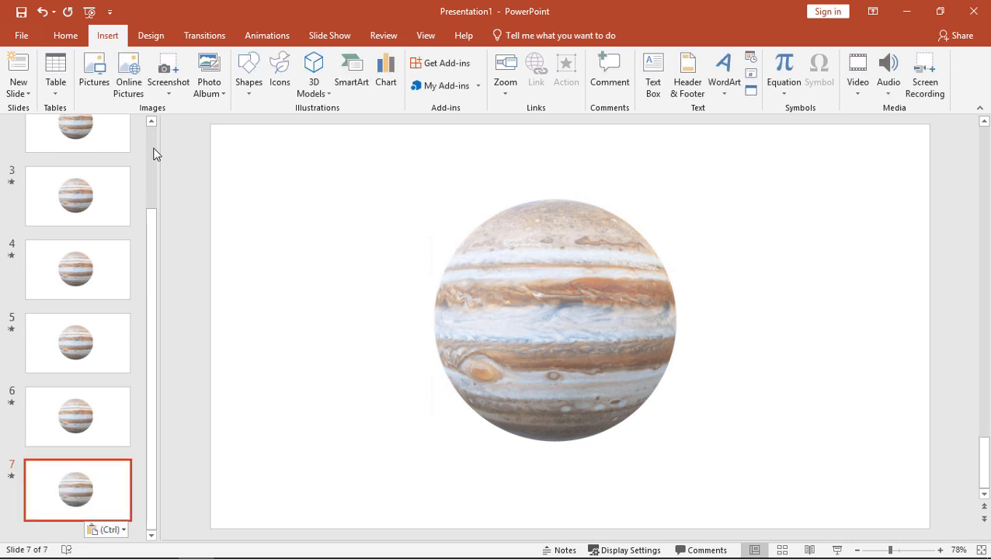
Turn Jupiter slightly on slide 2 and a bit further on slide 3 with the 3D rotate handle
scroll(153, 154, "up", 2)
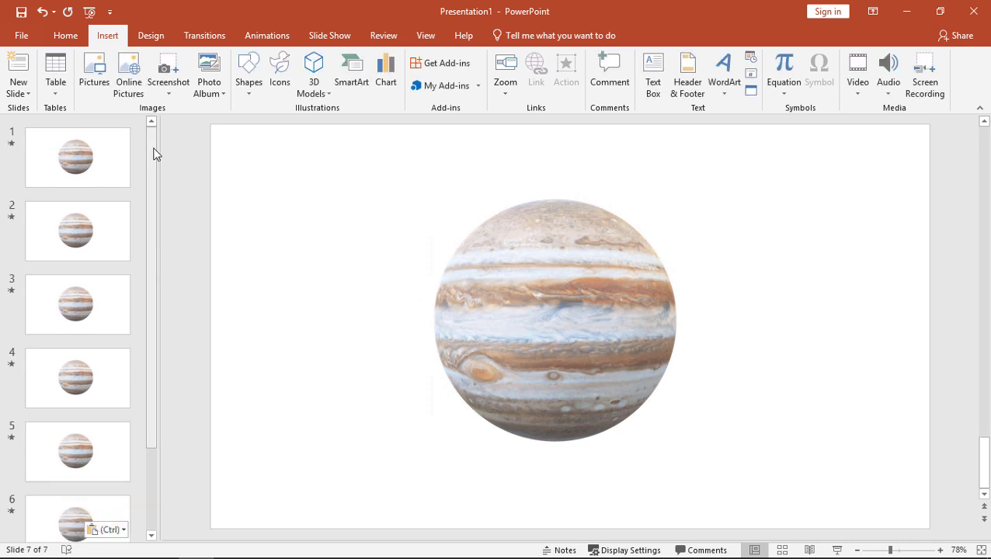
left_click(67, 233)
left_click(557, 330)
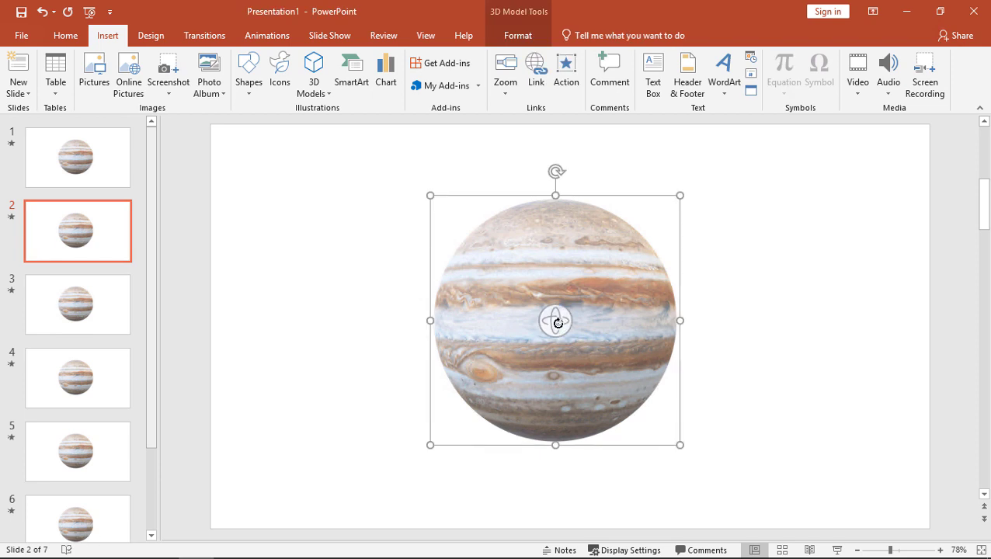
left_click_drag(558, 322, 541, 323)
left_click(78, 311)
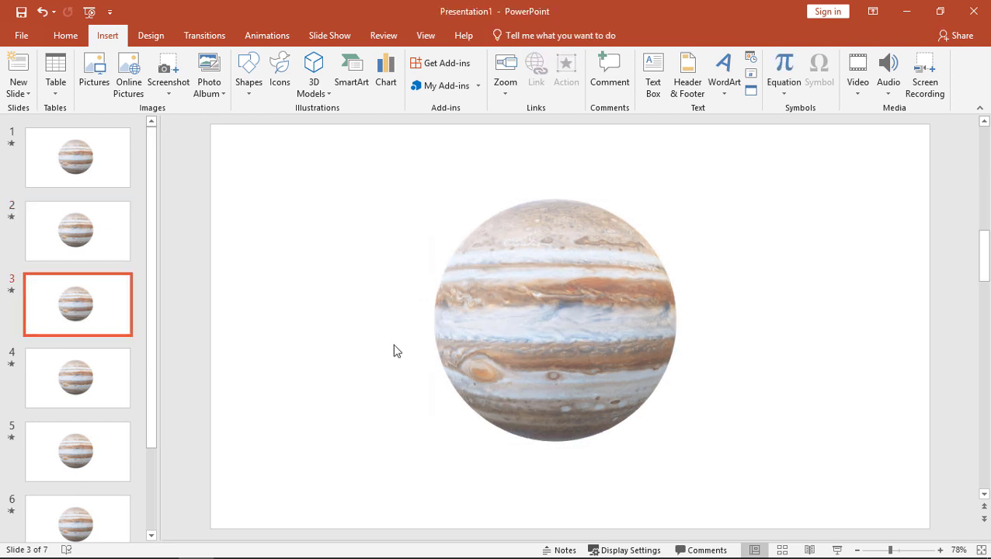
left_click(570, 319)
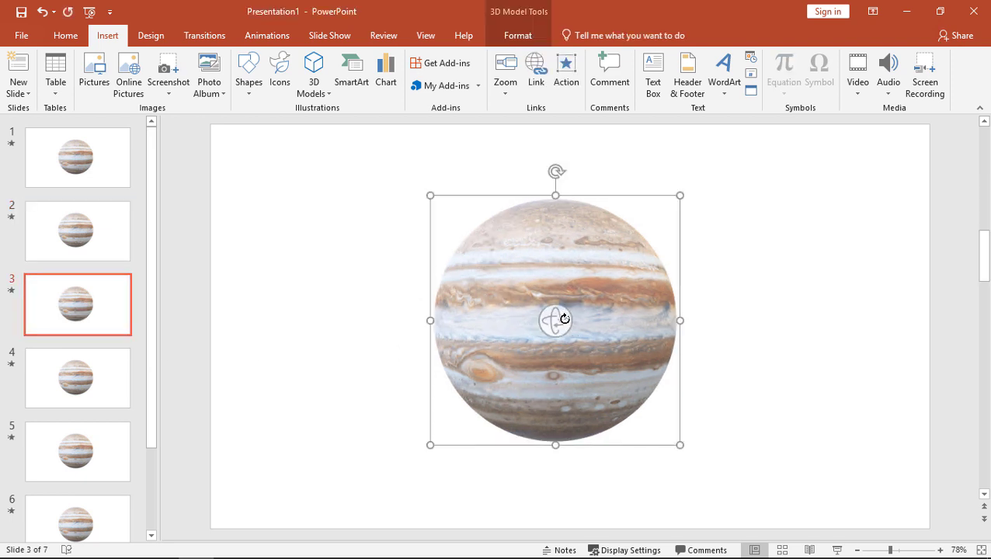
left_click_drag(559, 320, 525, 320)
Rotate Jupiter further on slide 4, undoing a first attempt and dragging again
left_click(129, 380)
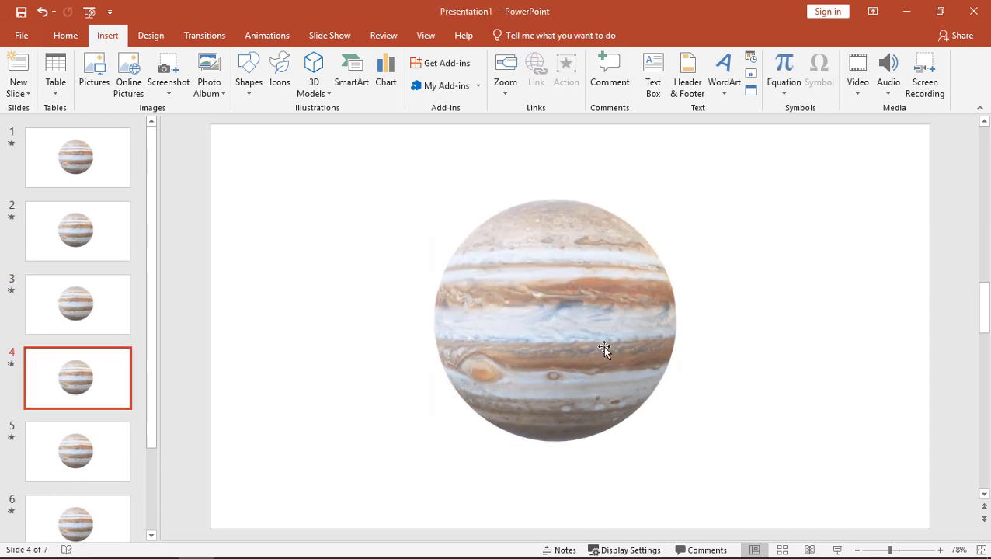
left_click(557, 326)
mouse_move(529, 328)
left_mouse_down()
mouse_move(557, 322)
mouse_move(516, 322)
left_mouse_up()
left_click(42, 11)
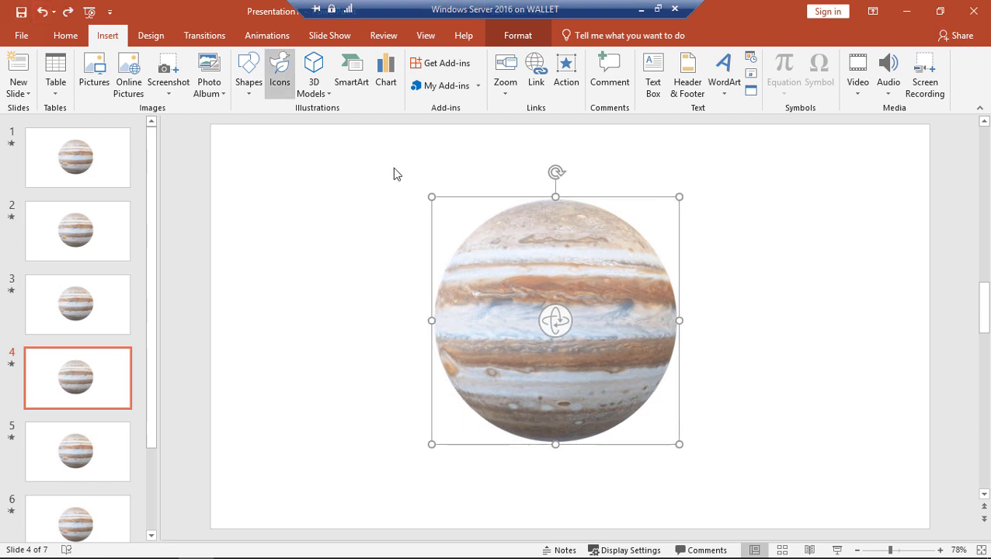
left_click_drag(561, 324, 378, 344)
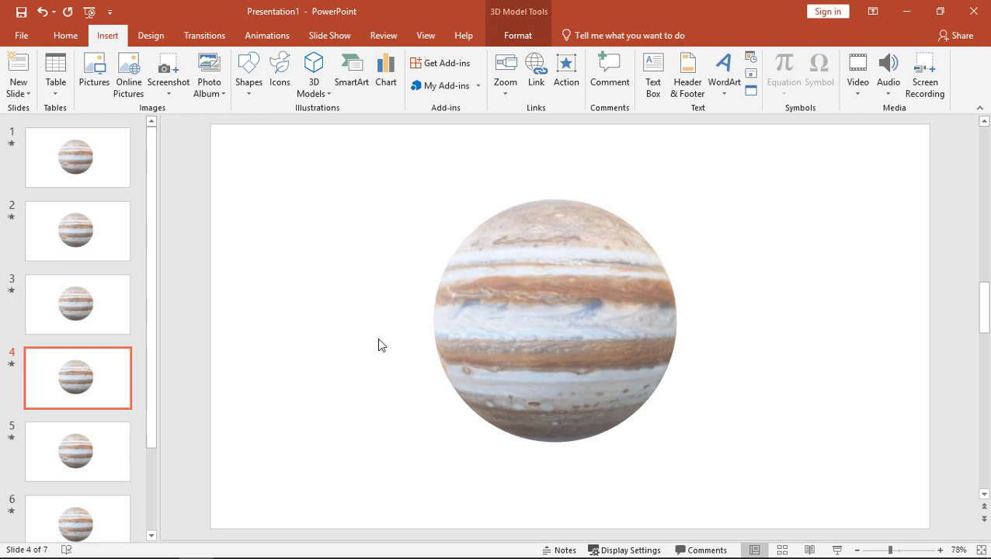
Spin Jupiter on slide 5 to show a new side, undoing an accidental move first
left_click(77, 451)
left_click(558, 321)
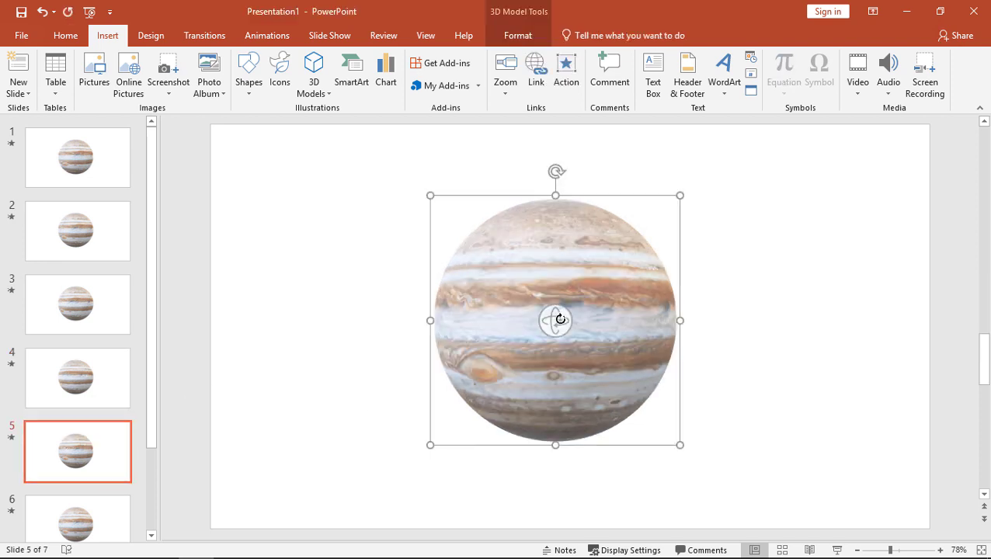
left_click_drag(557, 320, 501, 319)
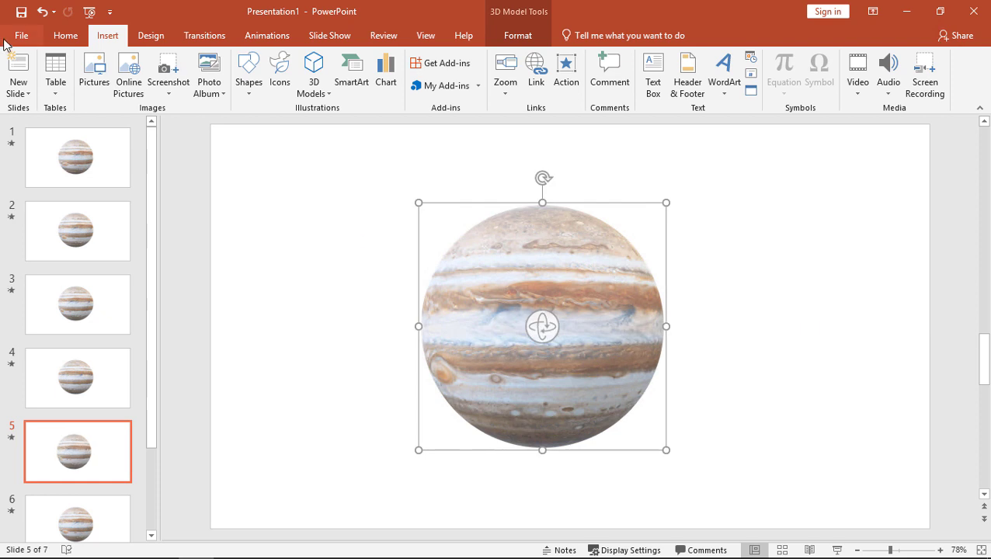
left_click(41, 12)
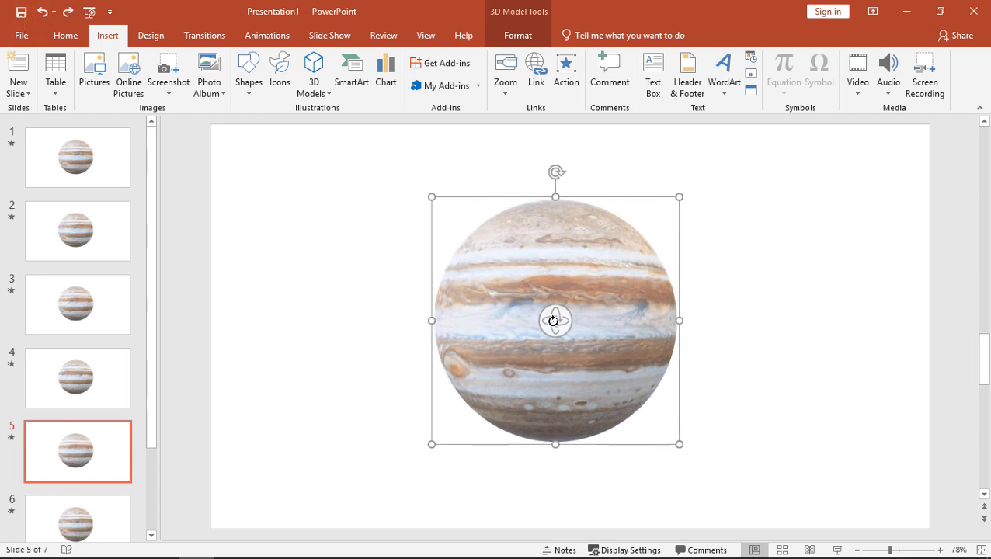
left_click_drag(553, 320, 503, 317)
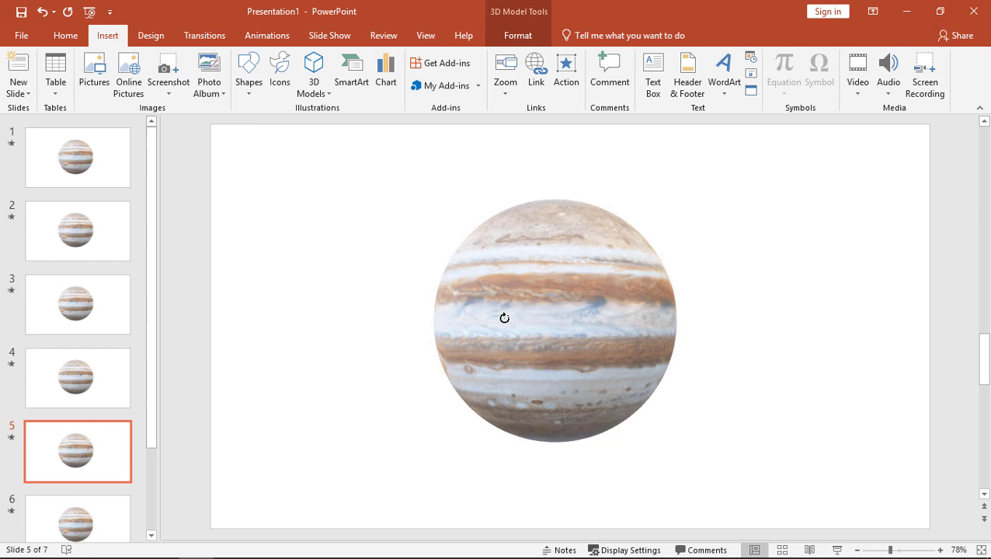
Rotate Jupiter progressively further on slides 6 and 7
left_click(84, 512)
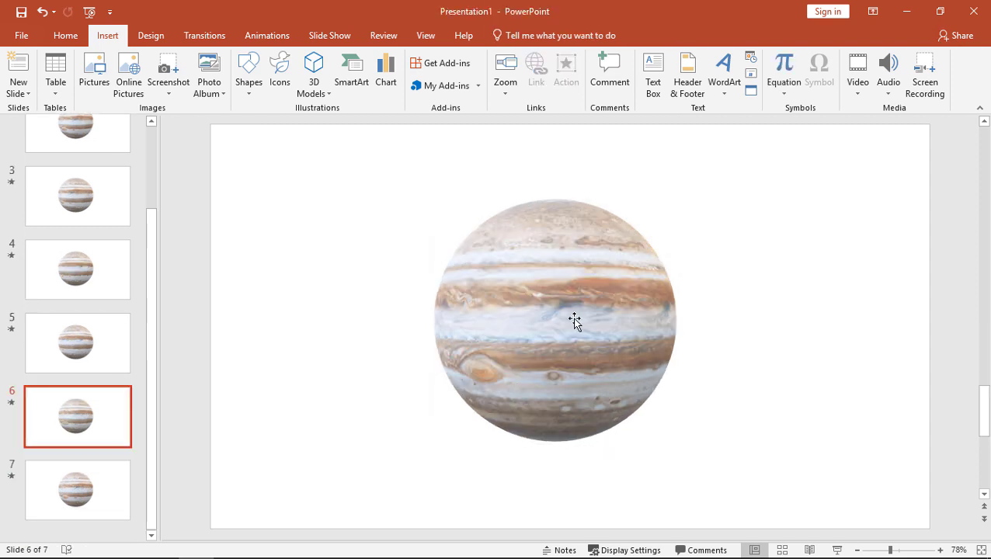
left_click(574, 320)
left_click_drag(552, 323, 448, 325)
left_click(77, 484)
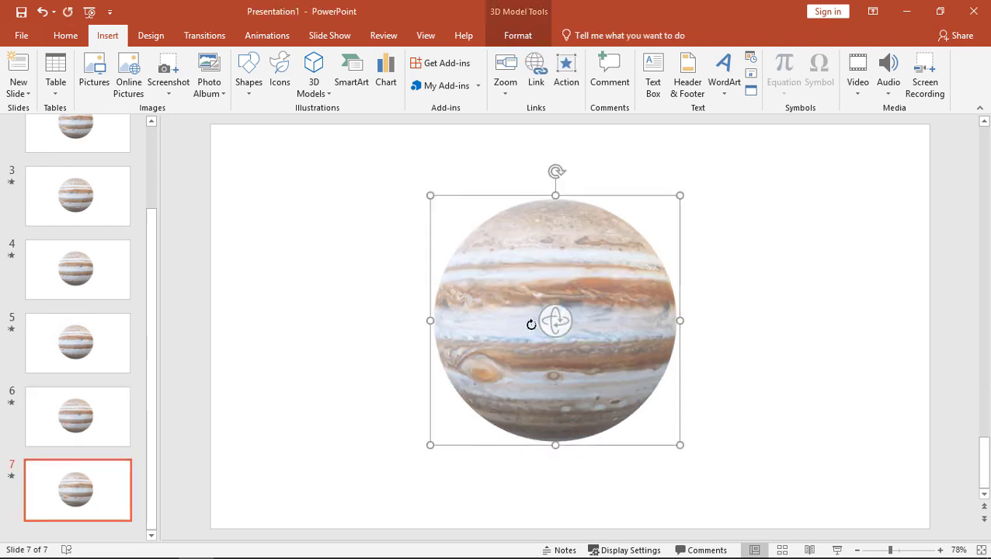
left_click_drag(531, 324, 442, 317)
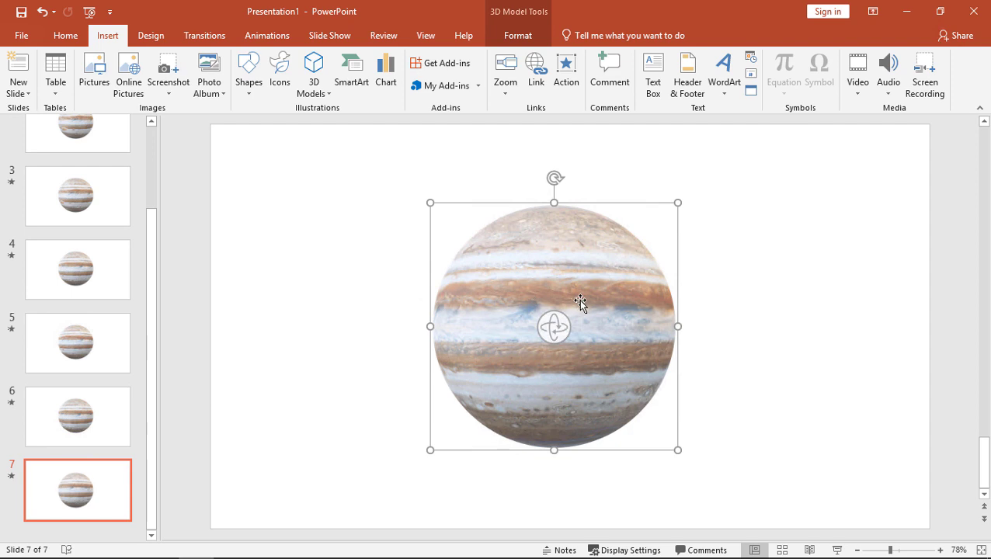
Select all seven slides with Ctrl+A on the Transitions tab and apply the Morph transition
left_click(153, 138)
left_click(109, 165)
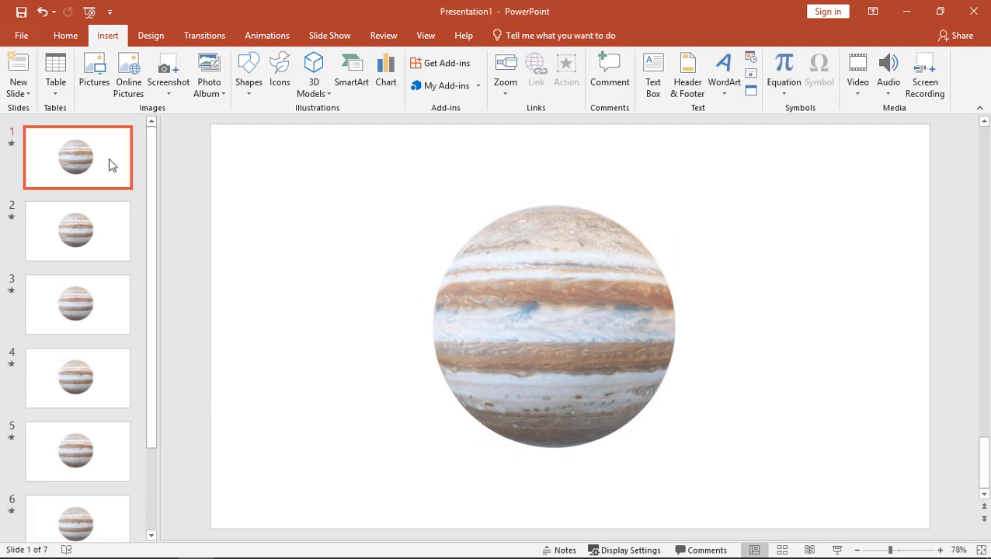
left_click(203, 36)
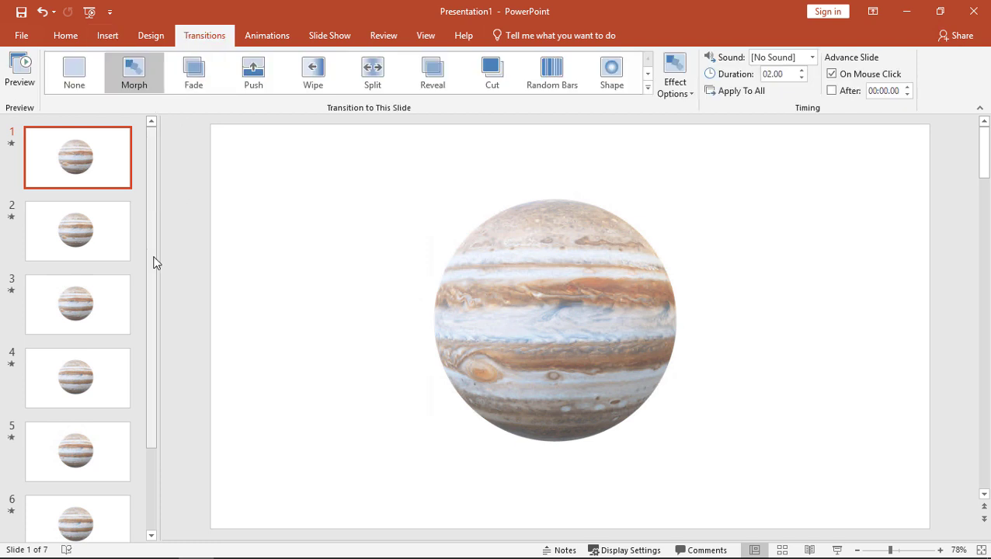
left_click_drag(153, 263, 172, 433)
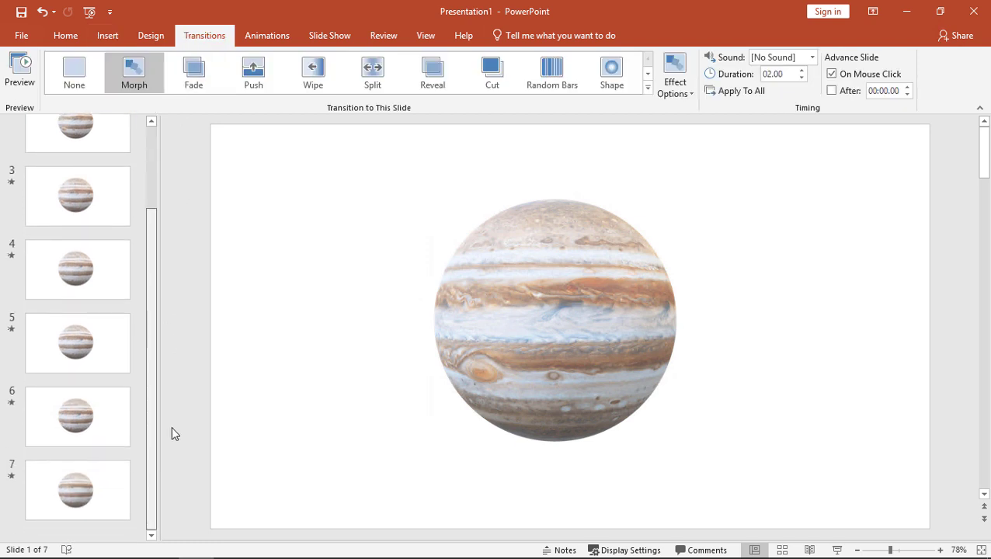
left_click(103, 489, "shift")
left_click_drag(155, 258, 161, 130)
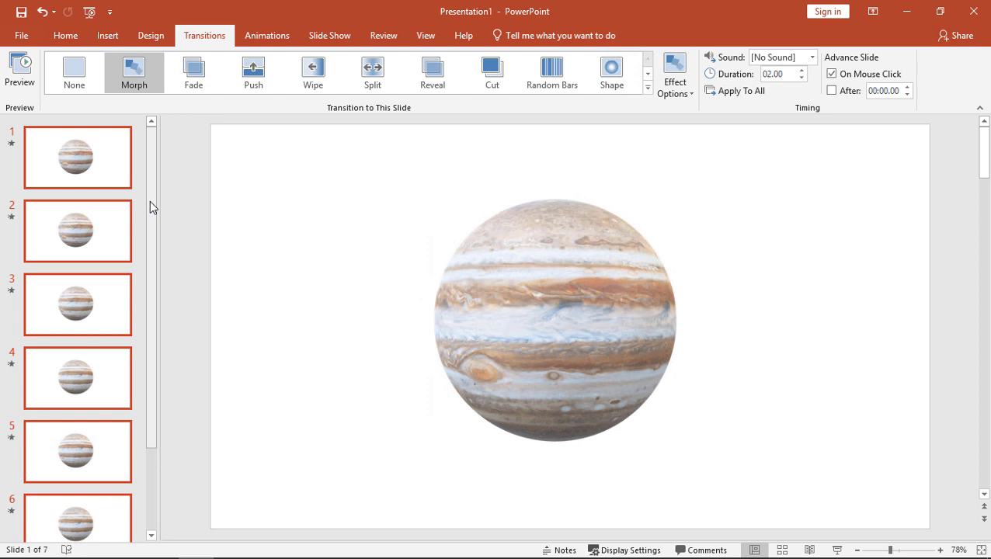
scroll(149, 200, "down", 3)
left_click(173, 412)
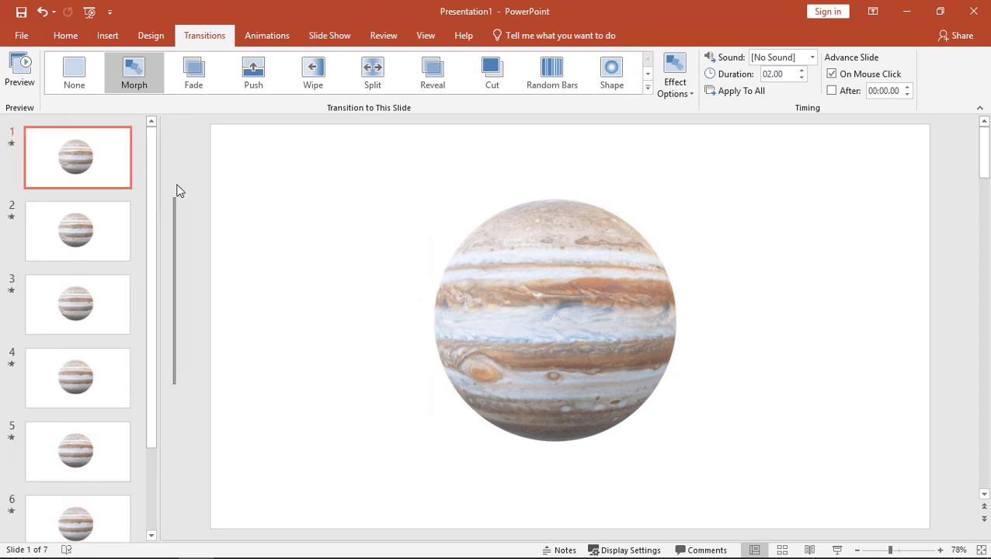
left_click_drag(155, 189, 139, 446)
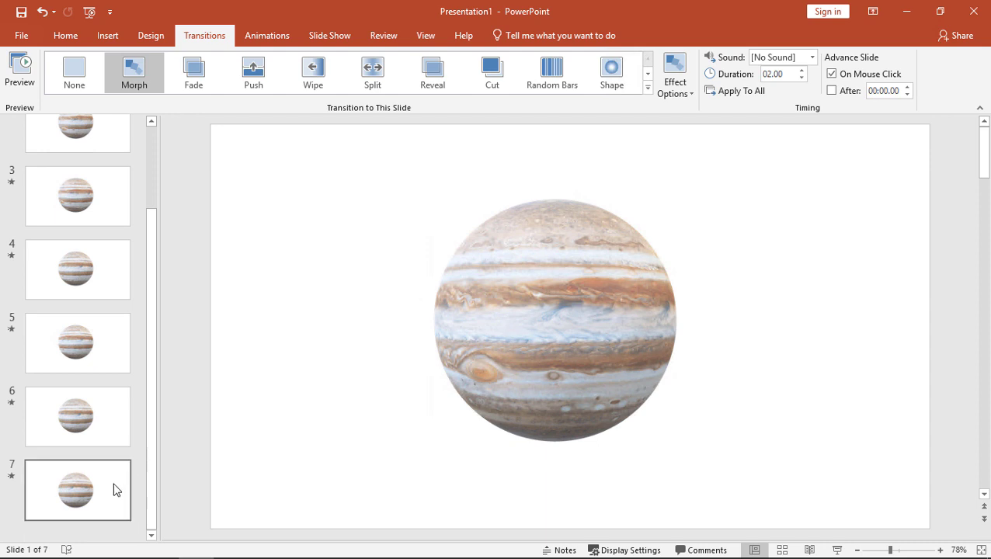
key("ctrl+a")
scroll(149, 143, "up", 2)
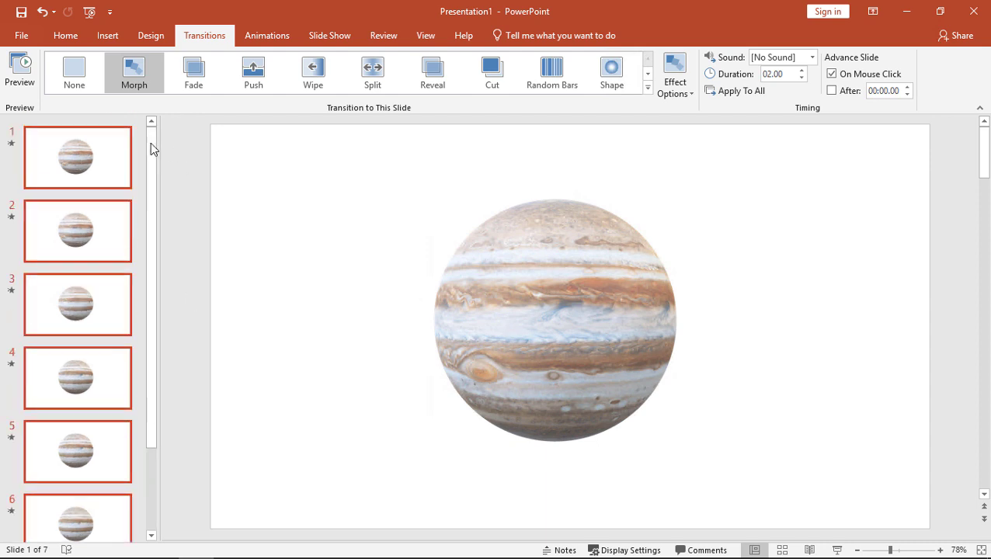
left_click(134, 83)
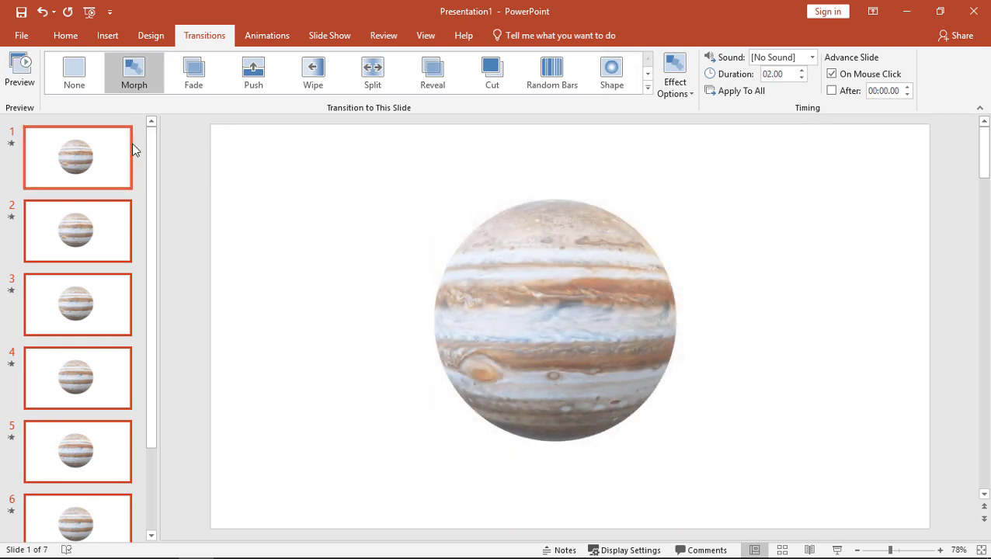
Select slide 1 and start the slide show From Beginning to watch Jupiter spin
left_click(144, 144)
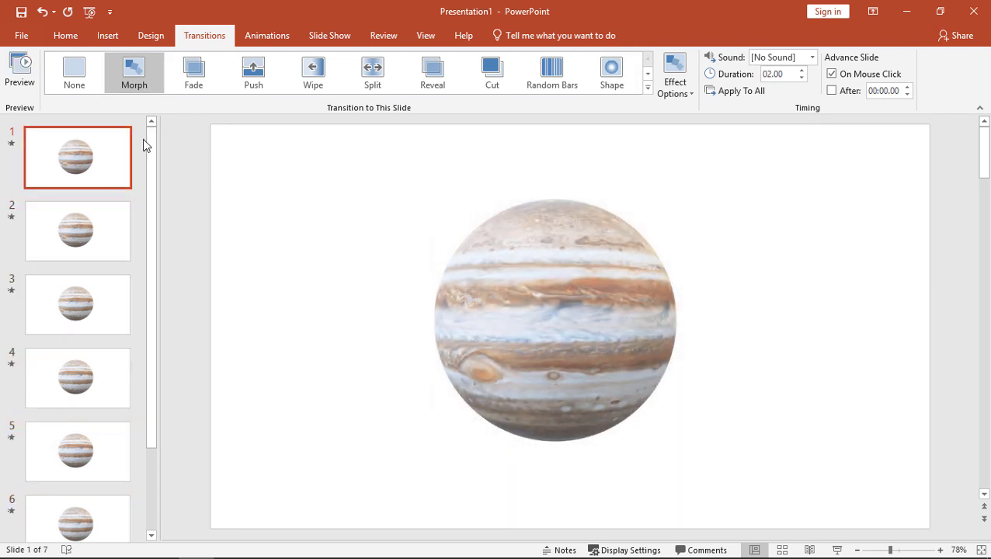
left_click(322, 35)
left_click(24, 85)
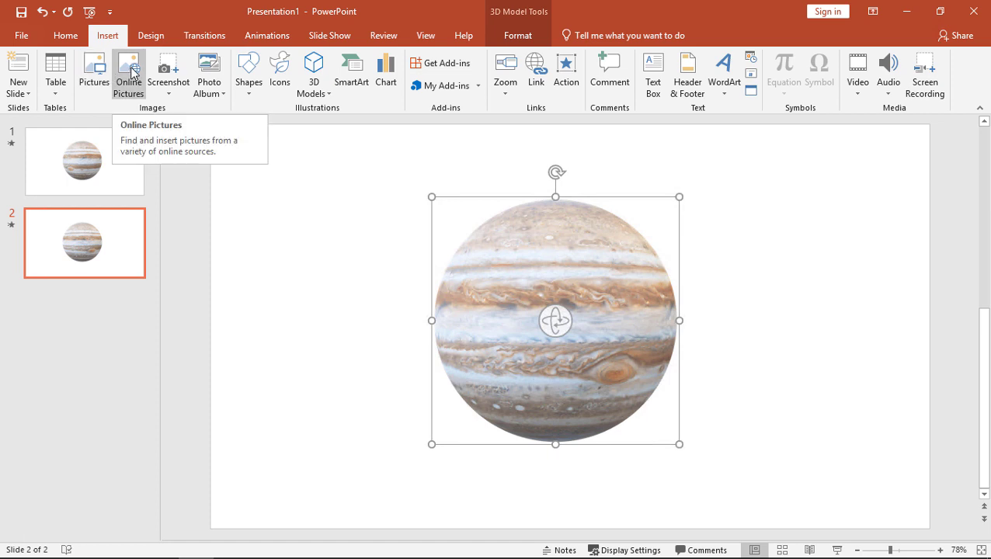
Turn Jupiter on slide 2 left about its Y axis in Format 3D Model
right_click(570, 280)
left_click(664, 497)
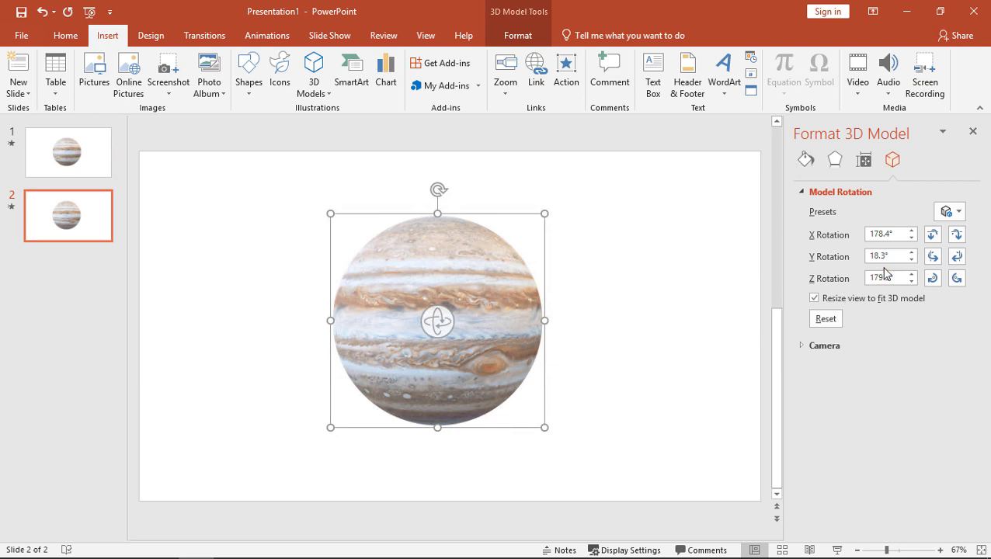
left_click(934, 256)
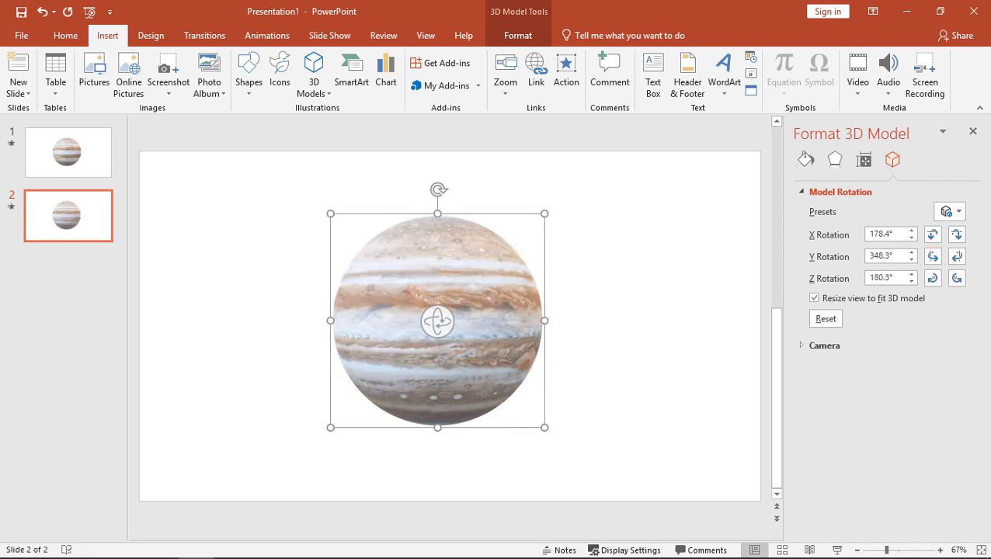
Duplicate slide 2 as slide 3 and rotate its Jupiter another 30° around the Y axis
right_click(66, 229)
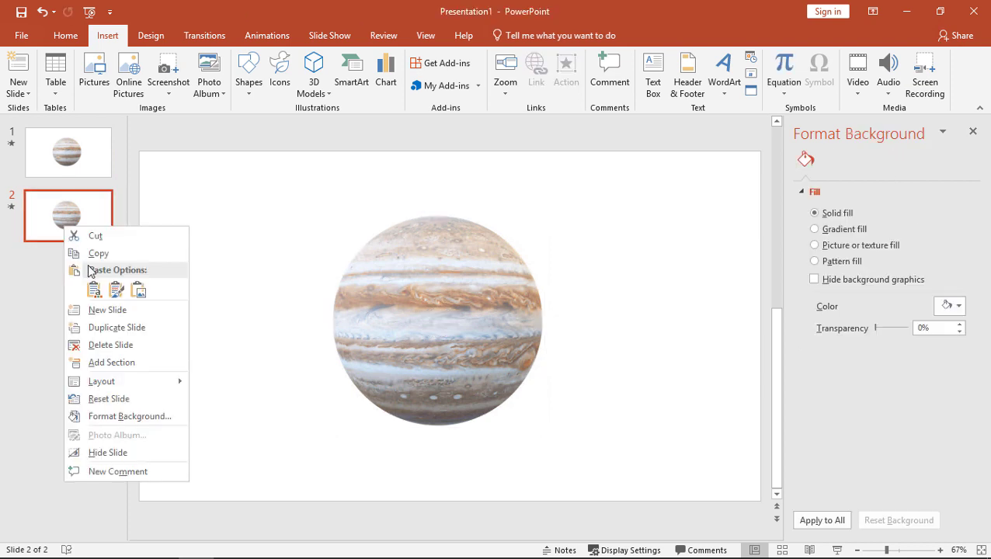
left_click(73, 254)
right_click(85, 261)
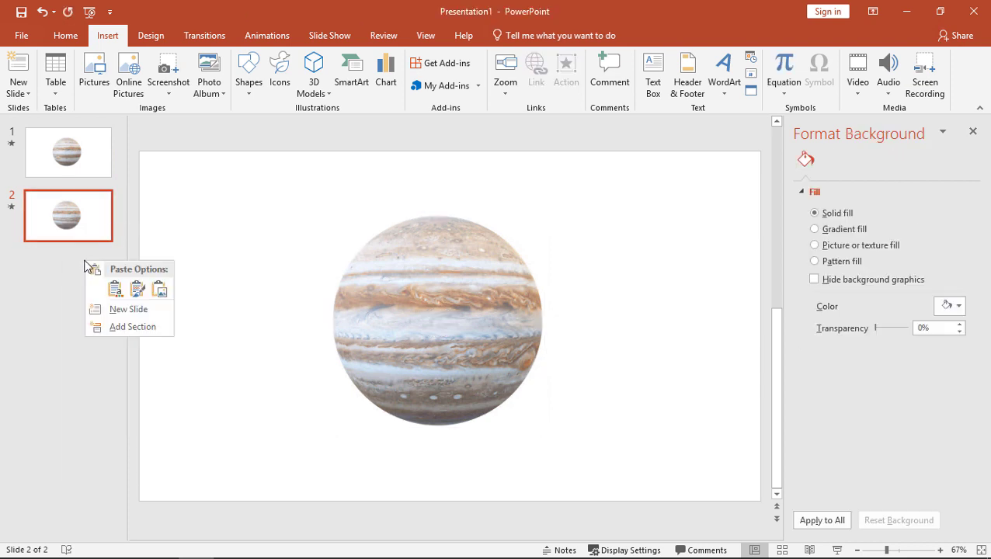
left_click(115, 289)
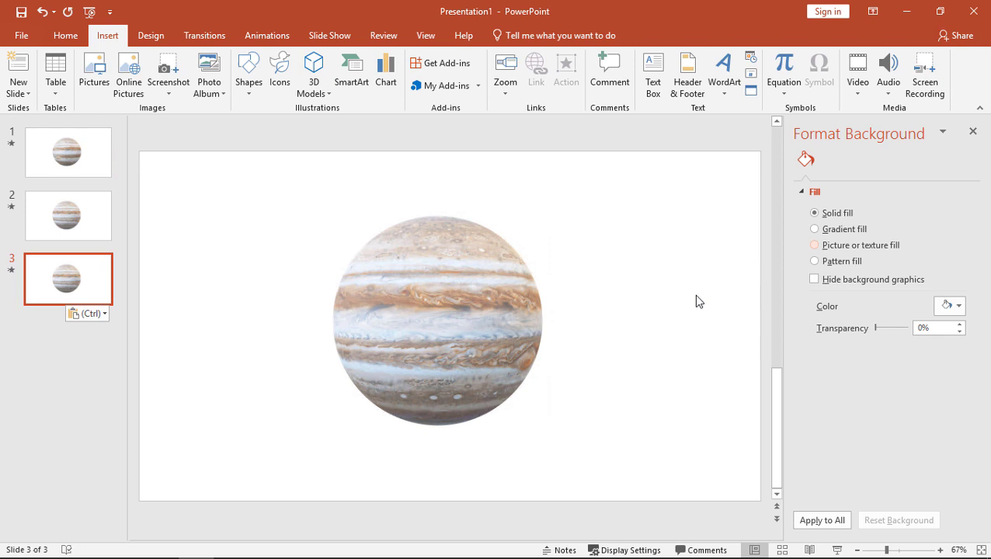
left_click(458, 327)
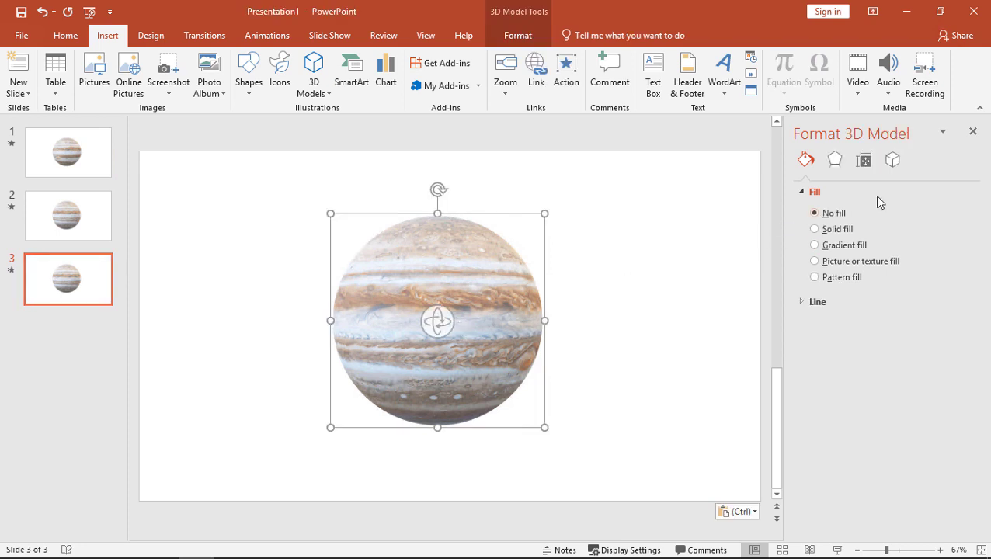
left_click(891, 160)
left_click(933, 257)
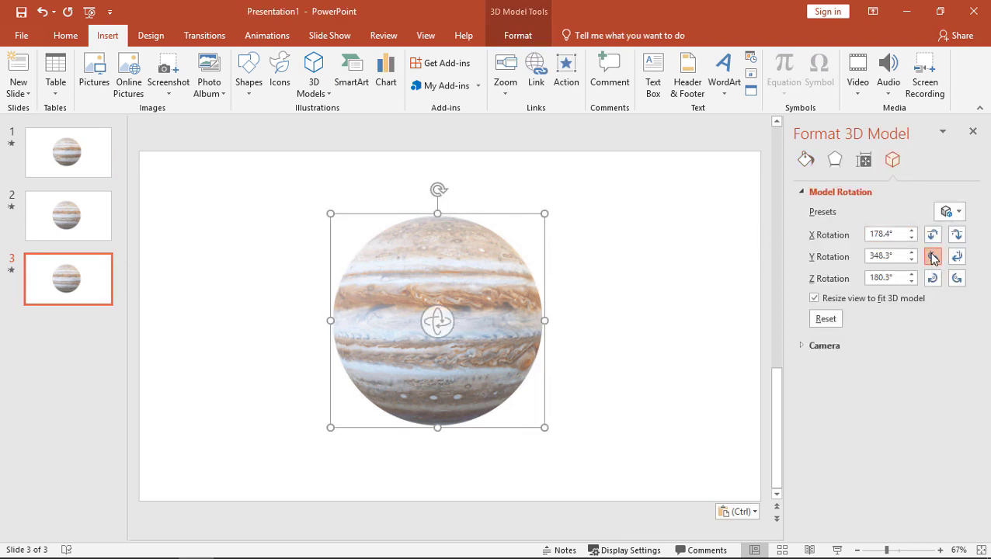
Copy slide 3 and paste it as slide 4
left_click(83, 291)
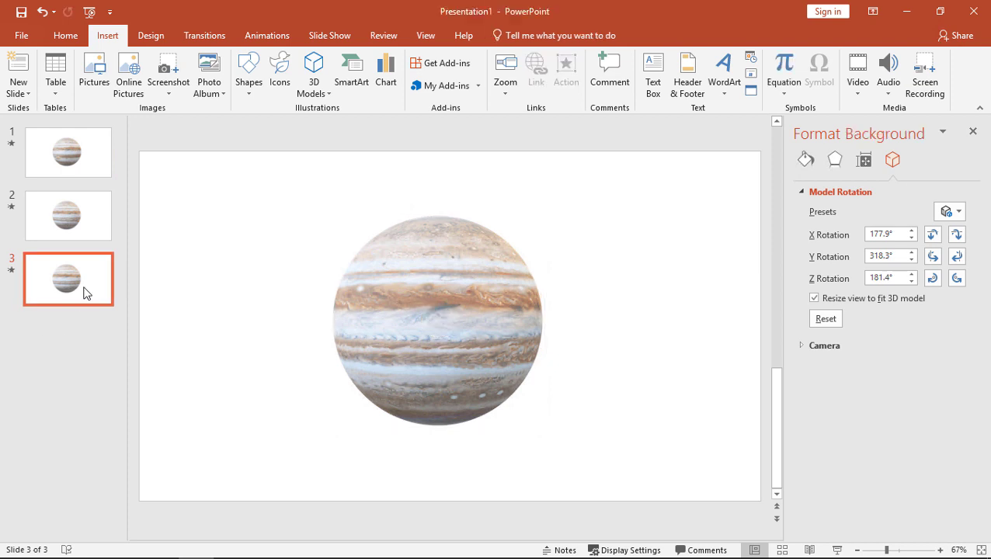
right_click(84, 286)
left_click(112, 315)
left_click(81, 324)
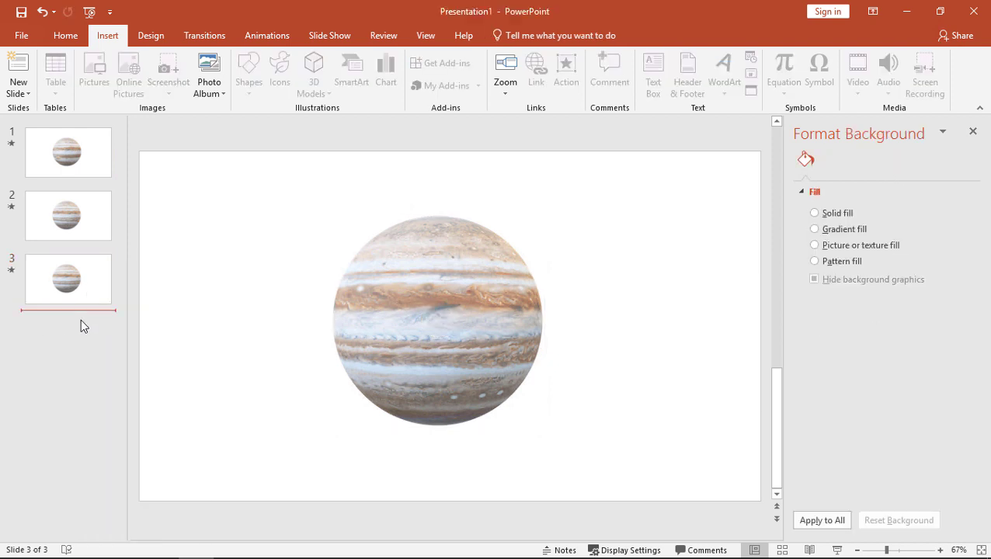
right_click(82, 323)
left_click(111, 348)
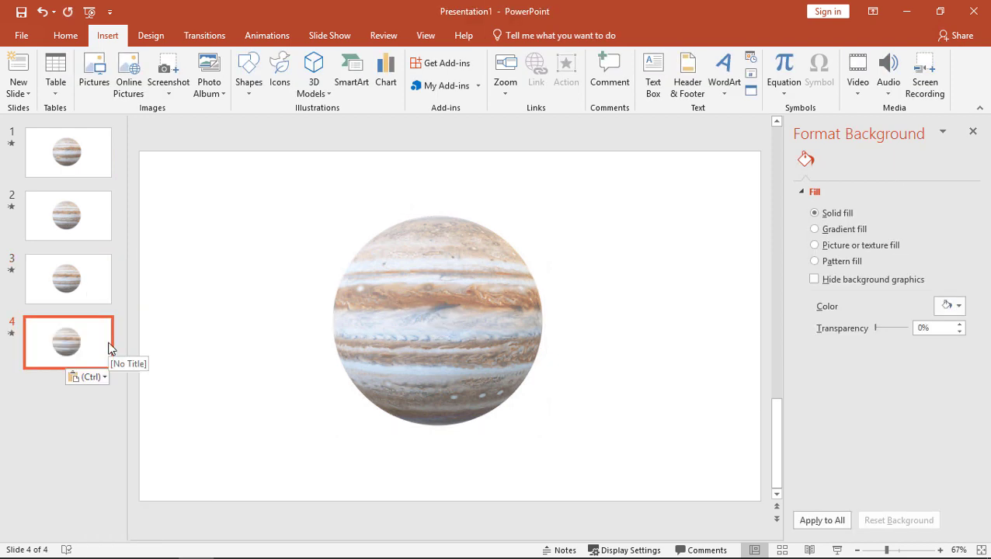